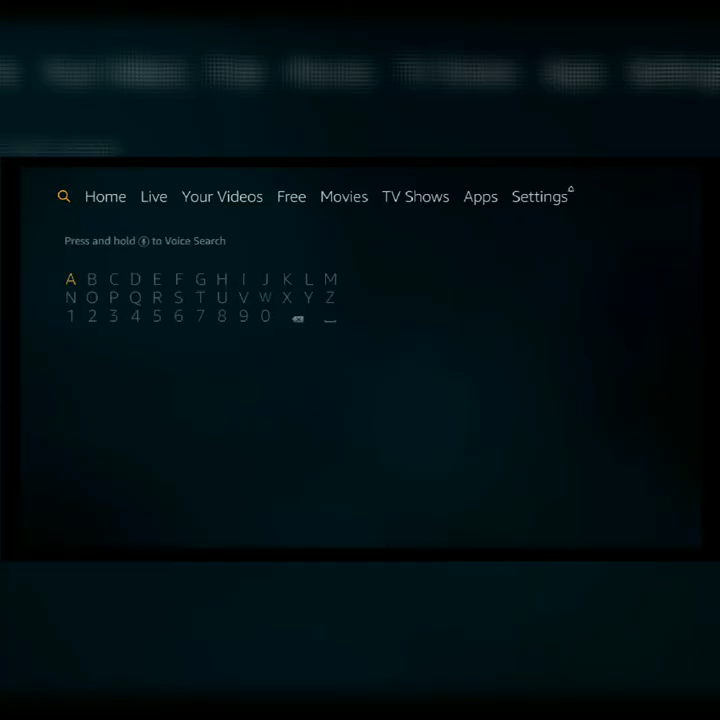
Enter 'DO' on the search keyboard and choose the Downloader suggestion.
key(Down)
key(Right)
key(Right)
key(Right)
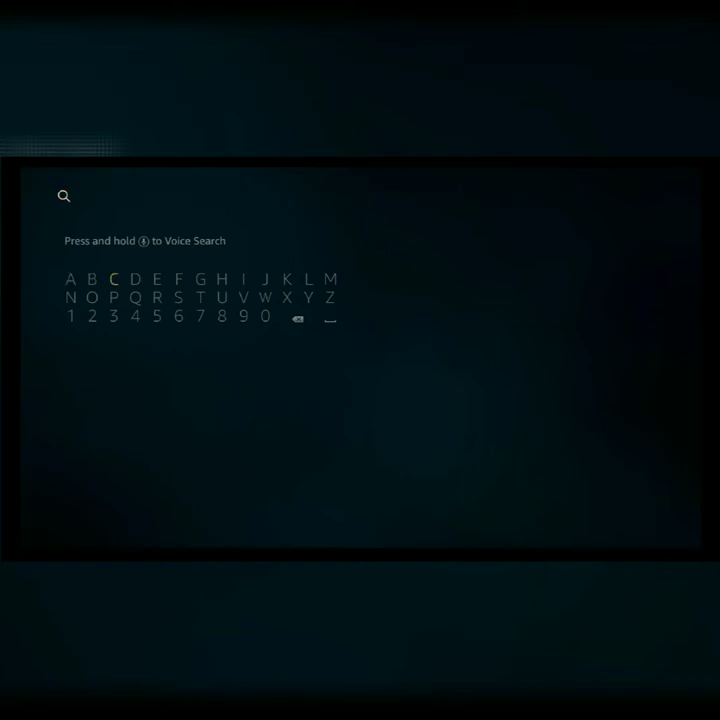
key(Return)
key(Down)
key(Left)
key(Left)
key(Return)
key(Down)
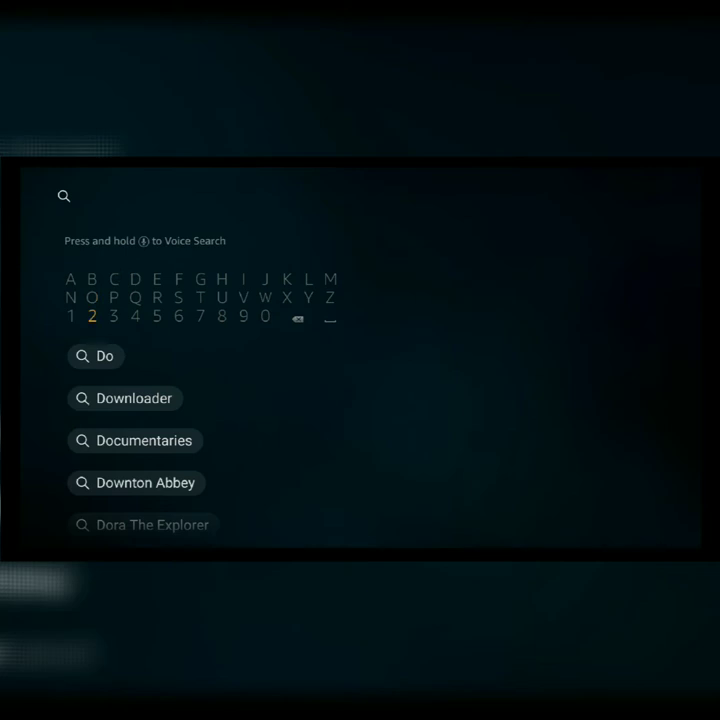
key(Down)
key(Down)
key(Return)
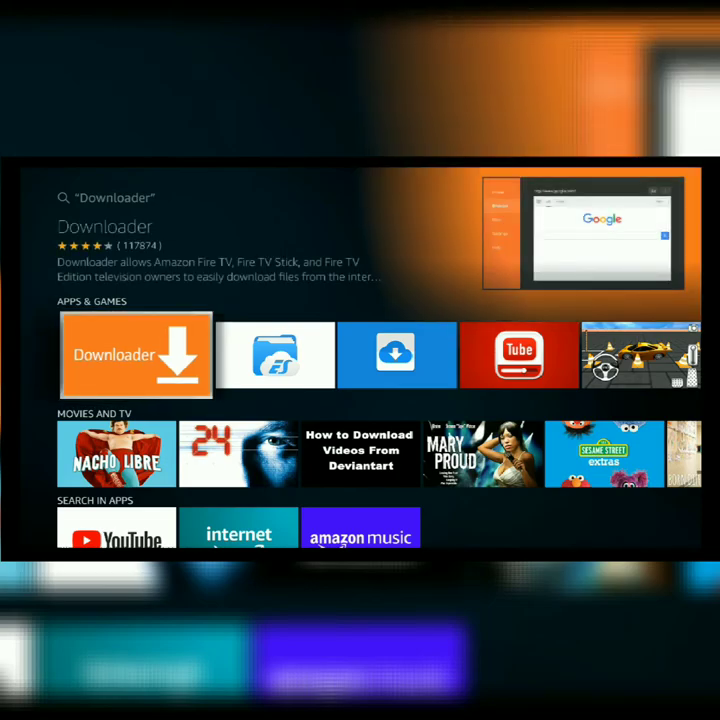
Download Downloader from its store page and launch it once installed.
key(Return)
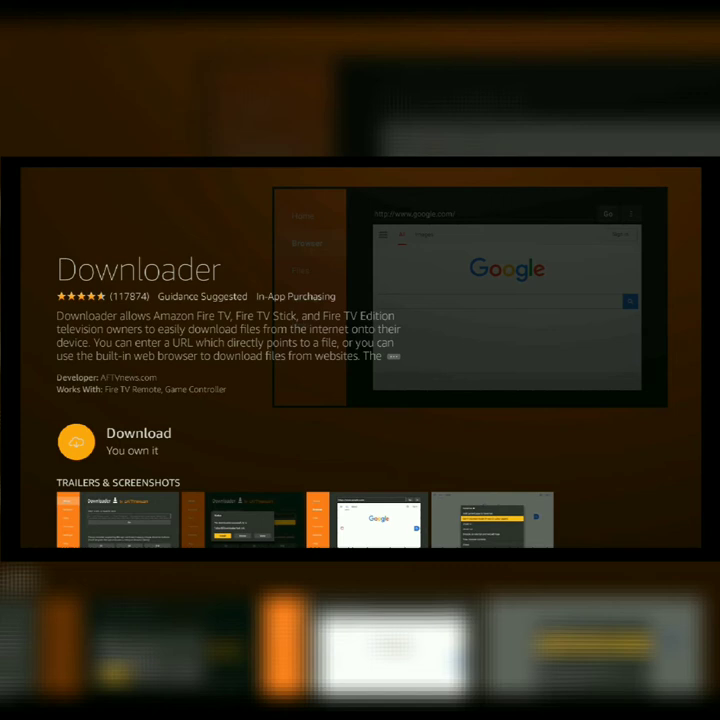
key(Return)
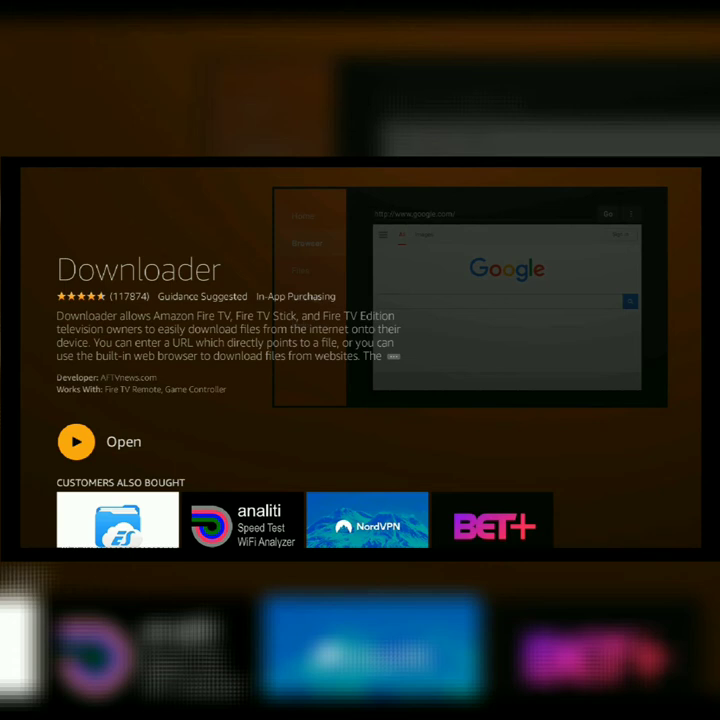
key(Return)
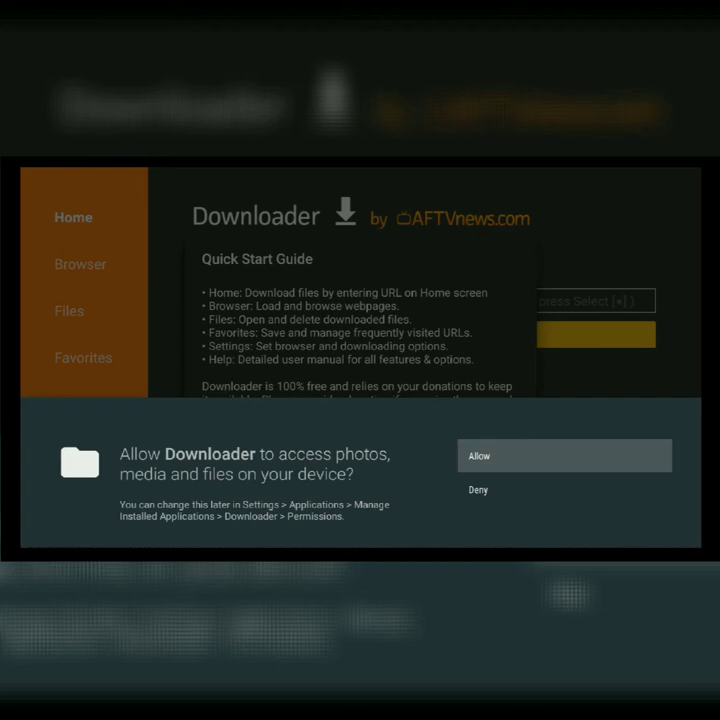
Allow Downloader file access, dismiss the Quick Start Guide, and select the URL field.
key(Return)
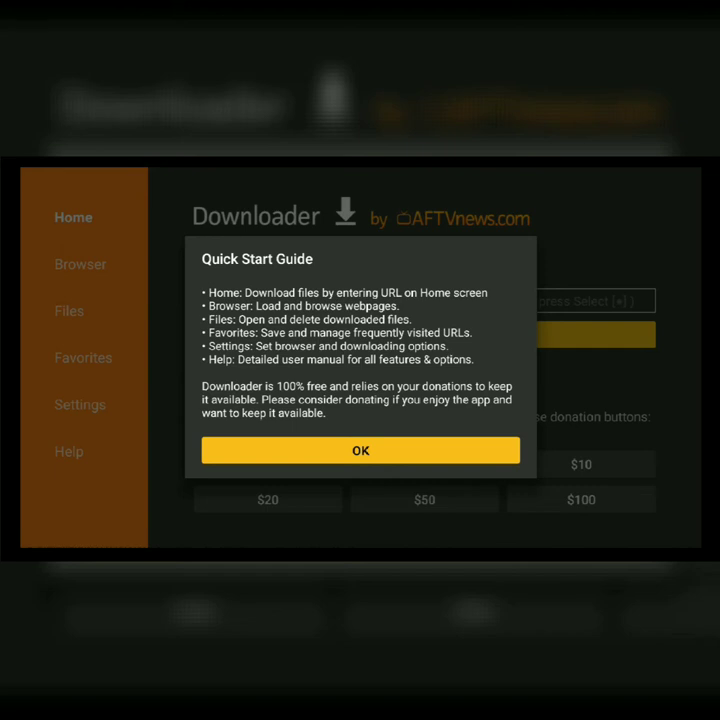
key(Return)
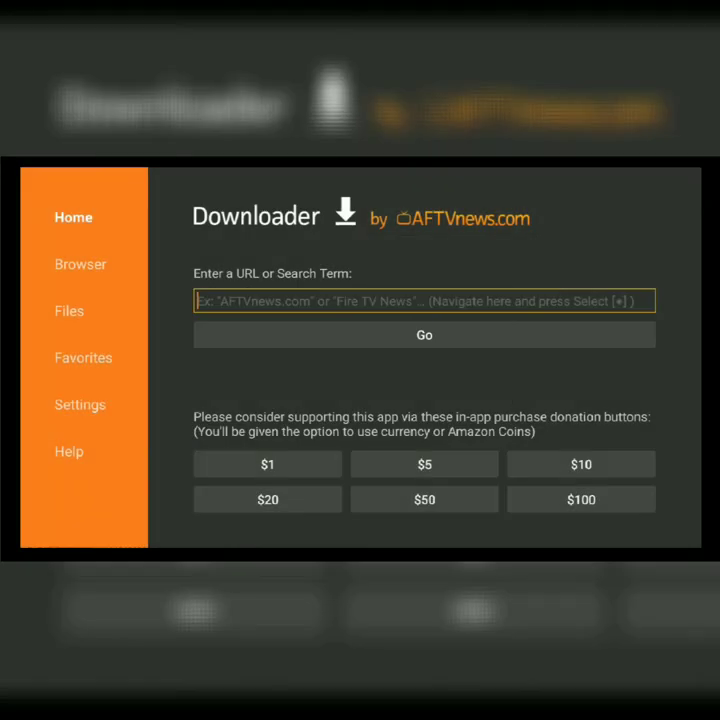
key(Return)
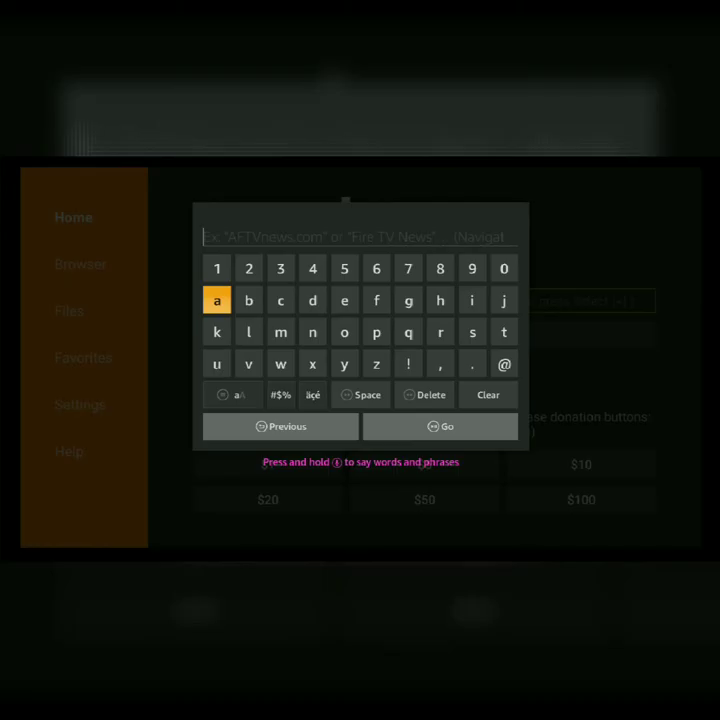
Spell out 'filelinked' in the URL field with the on-screen keyboard.
key(Right)
key(Right)
key(Right)
key(Right)
key(Right)
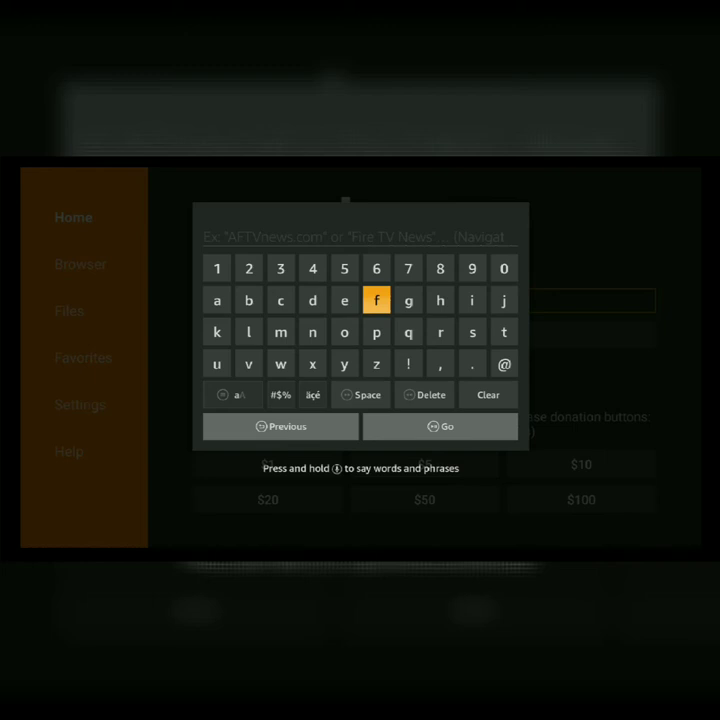
key(Return)
key(Right)
key(Right)
key(Right)
key(Return)
key(Down)
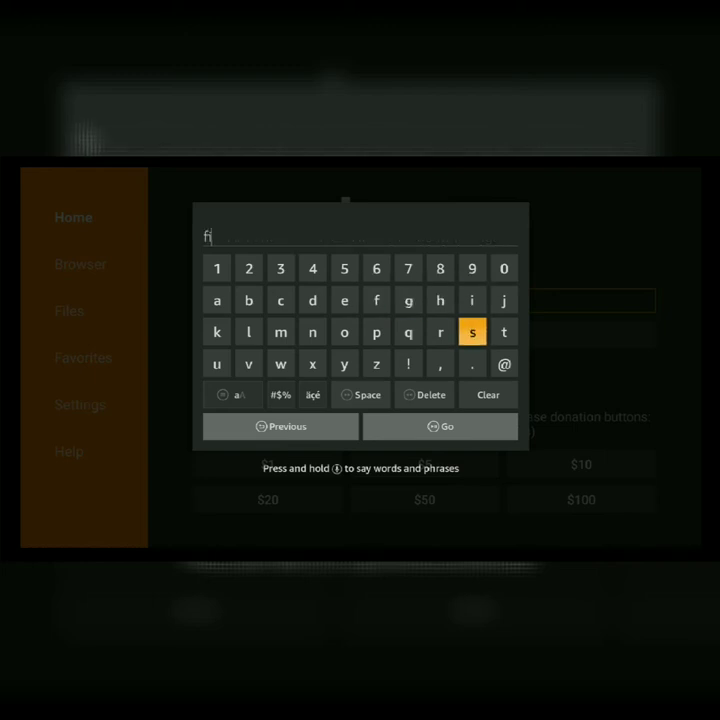
key(Left)
key(Left)
key(Left)
key(Left)
key(Left)
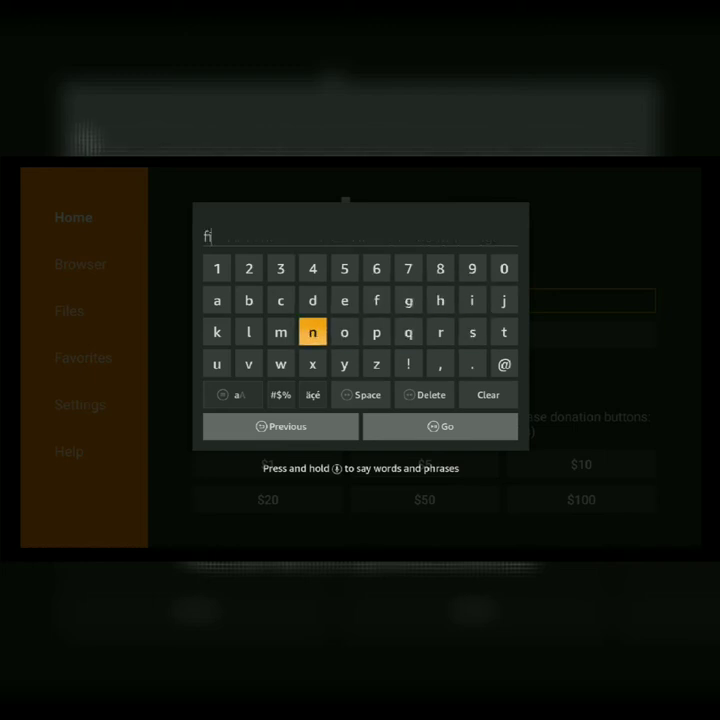
key(Left)
key(Left)
key(Return)
key(Up)
key(Right)
key(Right)
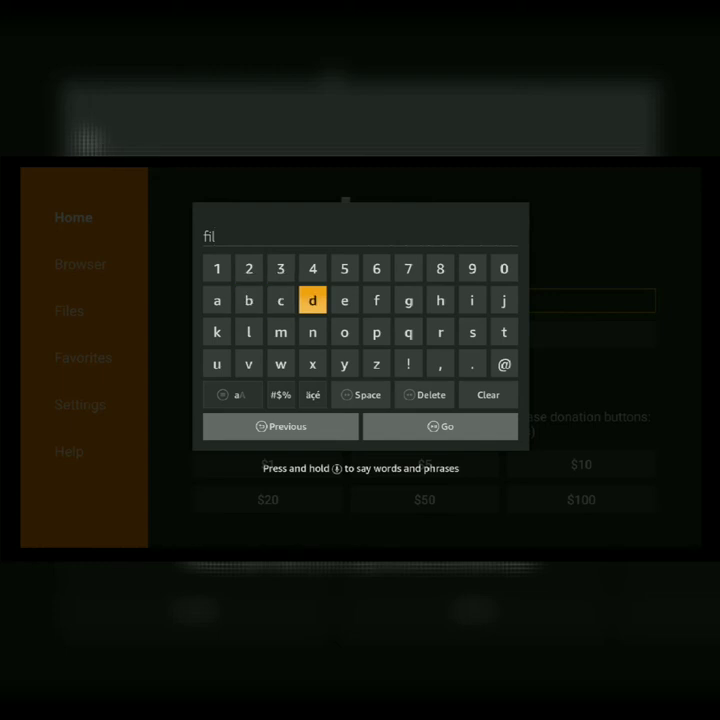
key(Right)
key(Return)
key(Down)
key(Left)
key(Left)
key(Left)
key(Up)
key(Right)
key(Right)
key(Right)
key(Right)
key(Right)
key(Right)
key(Right)
key(Return)
key(Down)
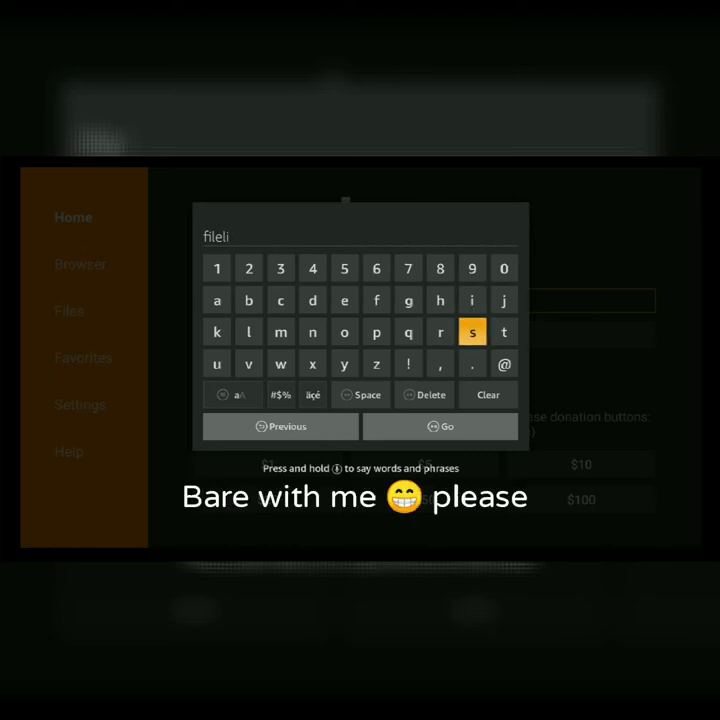
key(Down)
key(Left)
key(Left)
key(Left)
key(Left)
key(Left)
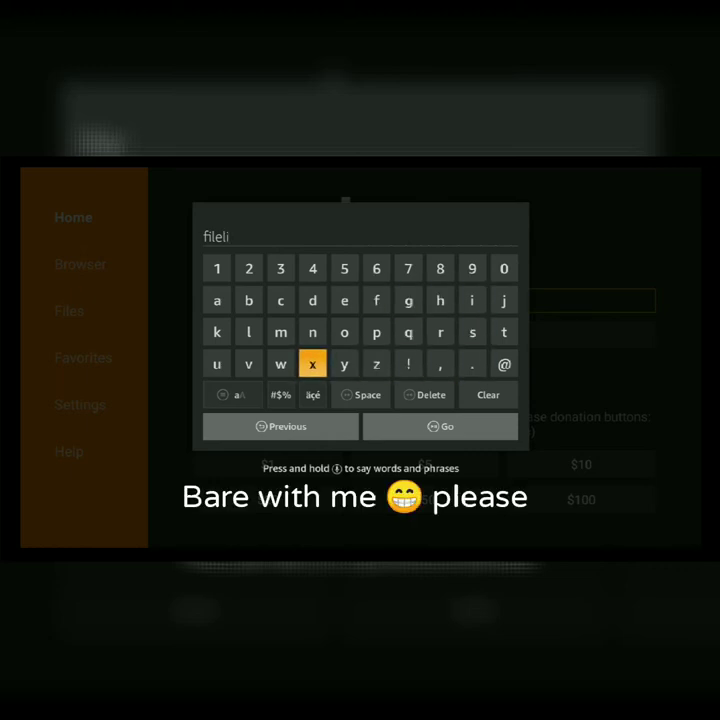
key(Up)
key(Return)
key(Left)
key(Left)
key(Left)
key(Return)
key(Up)
key(Right)
key(Right)
key(Right)
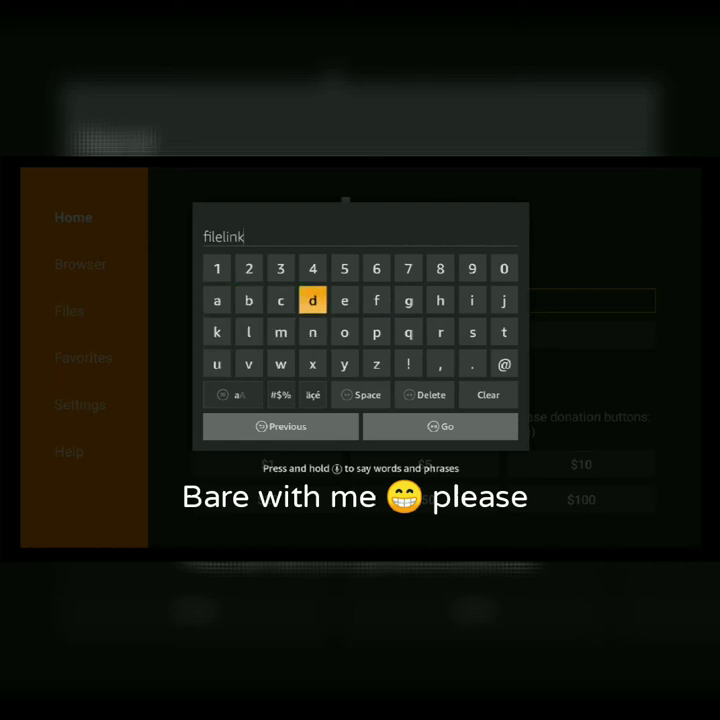
key(Right)
key(Return)
key(Left)
key(Return)
key(Down)
key(Down)
key(Right)
key(Right)
key(Right)
key(Right)
key(Right)
key(Return)
Complete the address as filelinked.com and submit it to load the page.
key(Up)
key(Up)
key(Left)
key(Left)
key(Left)
key(Left)
key(Left)
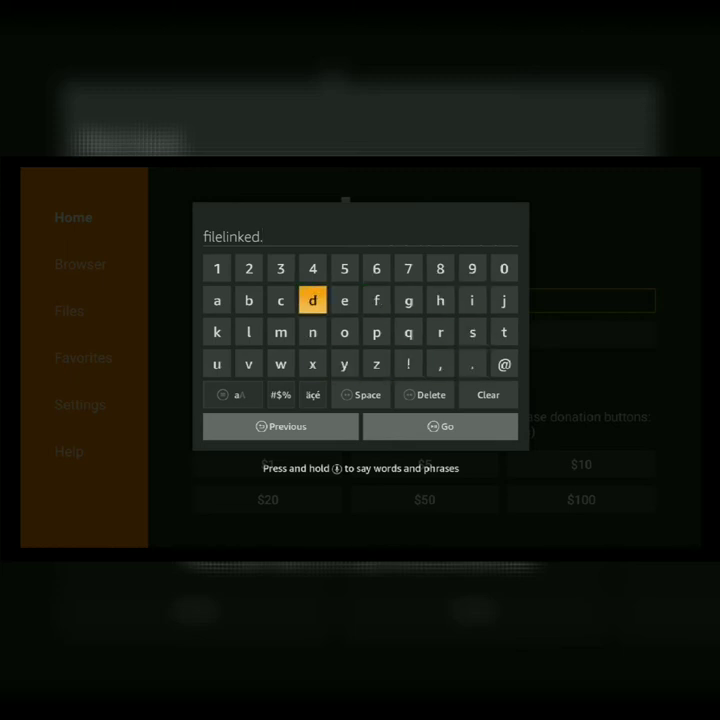
key(Left)
key(Return)
key(Down)
key(Right)
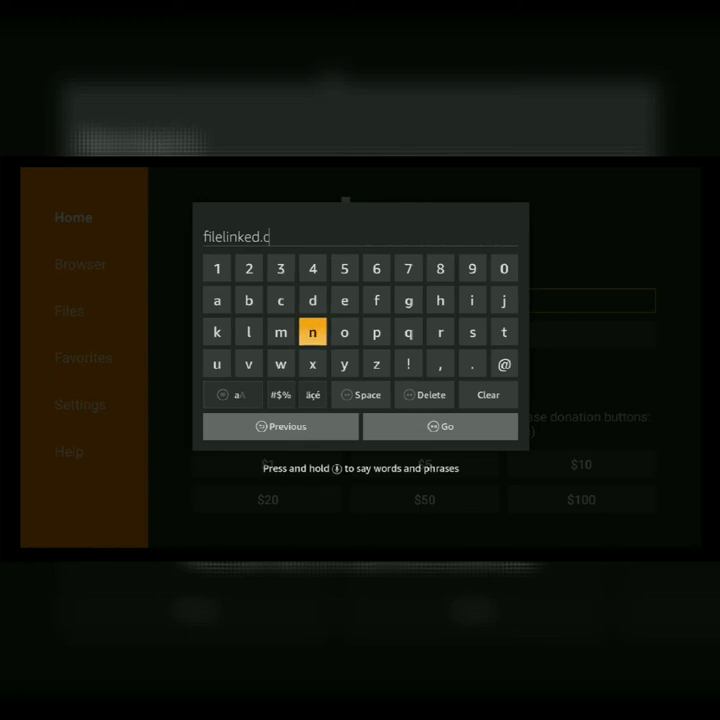
key(Right)
key(Return)
key(Left)
key(Left)
key(Return)
key(Down)
key(Down)
key(Down)
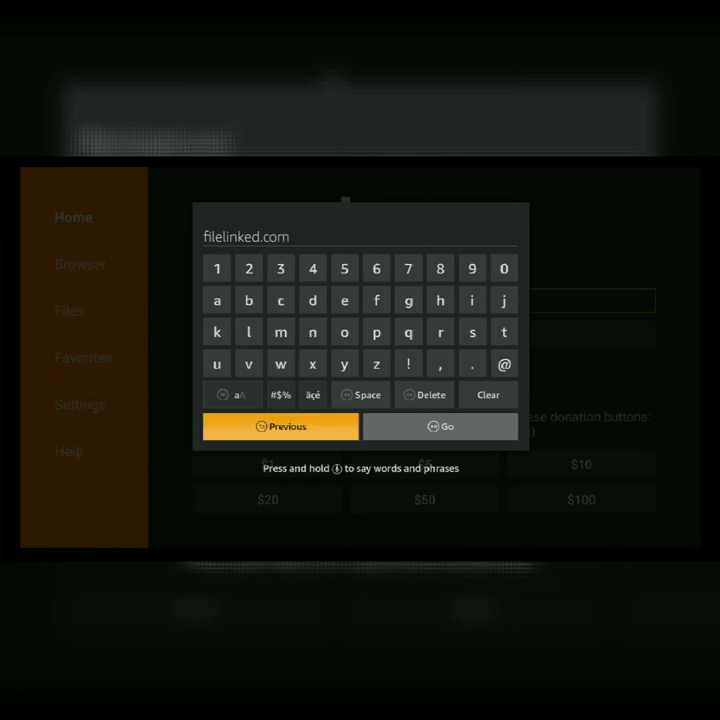
key(Right)
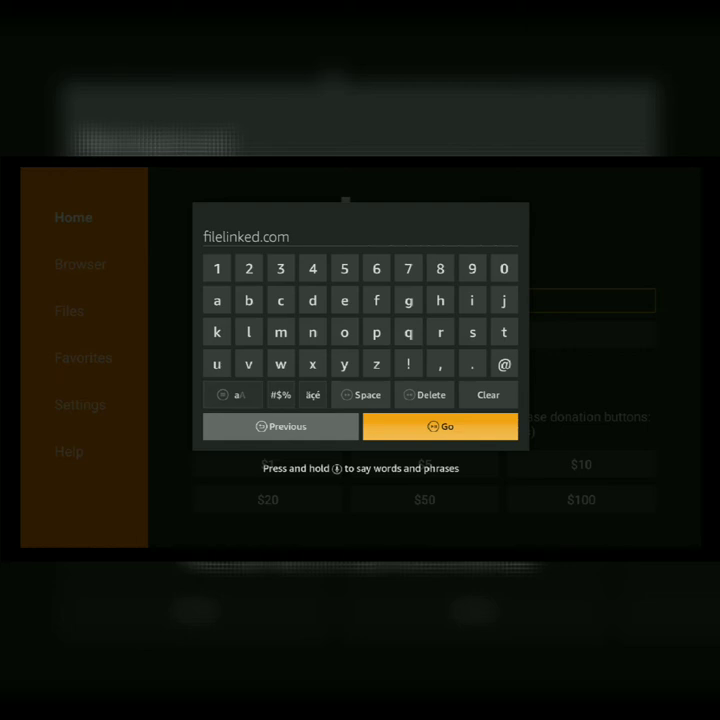
key(Return)
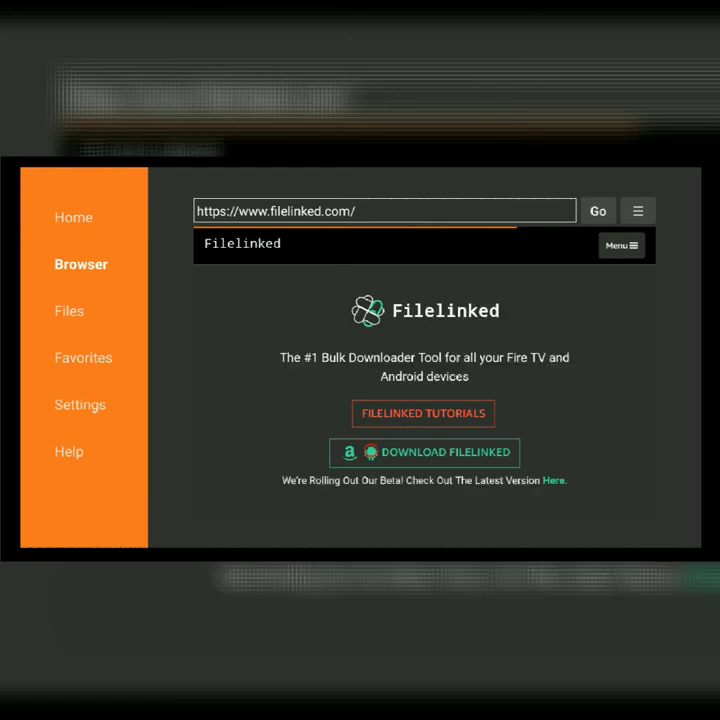
Load filelinked.com and download the 11.2 MB Filelinked app file.
click(371, 452)
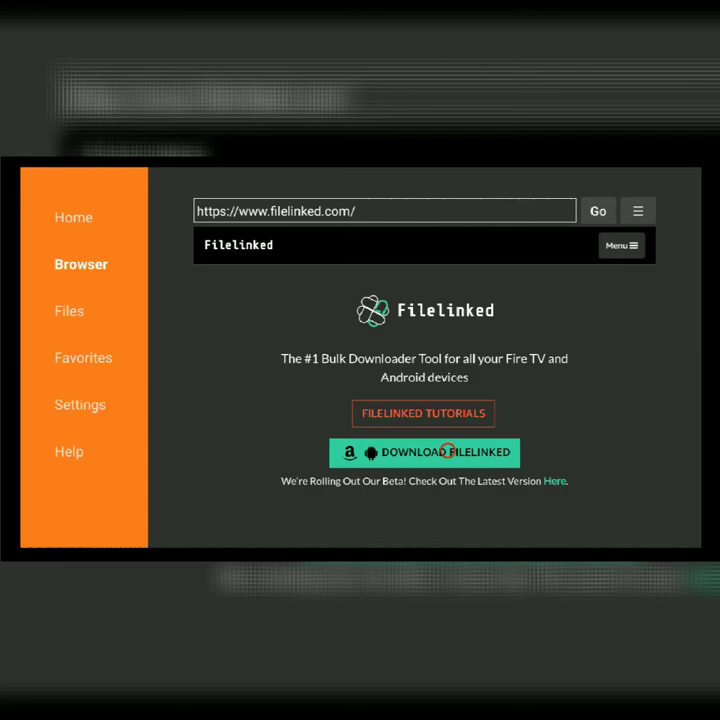
click(447, 451)
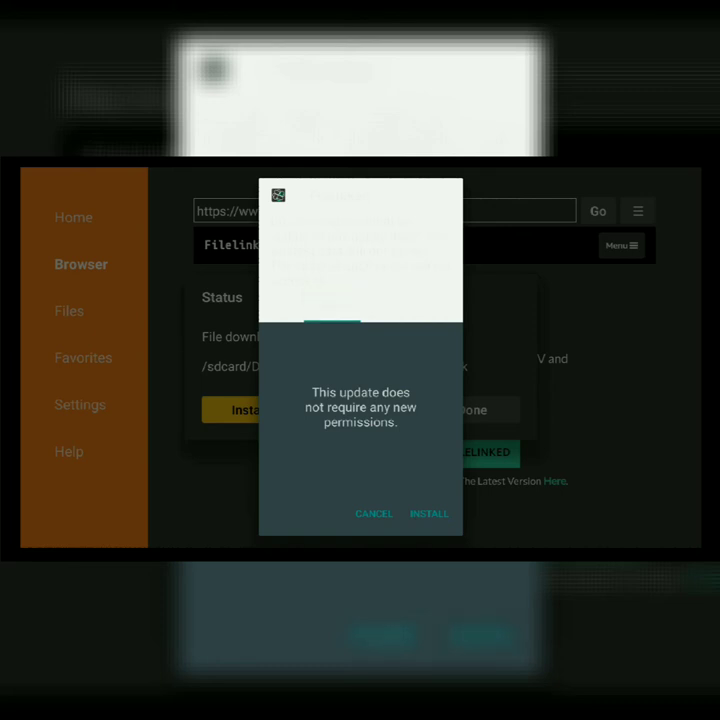
Install the downloaded Filelinked app and open it to the code-entry screen.
key(Return)
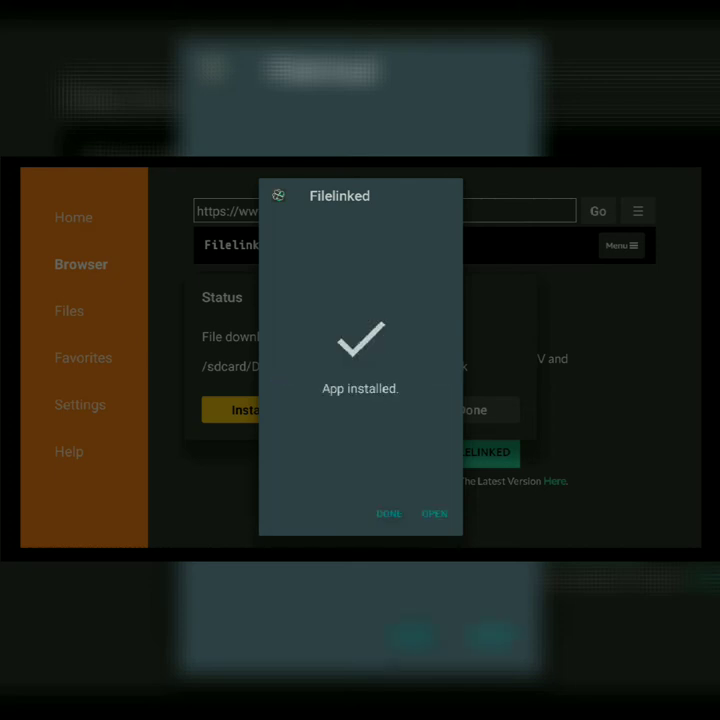
key(Return)
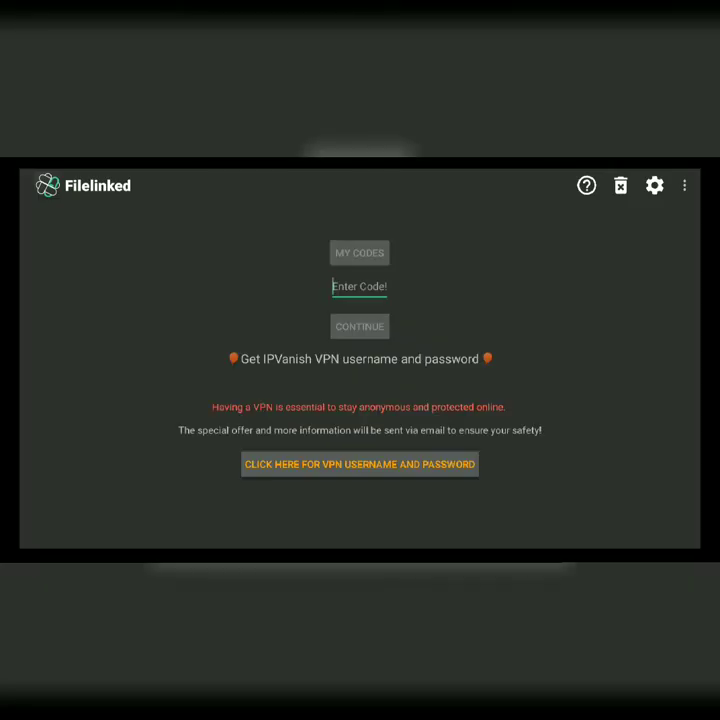
Enter the store code 14558645 in Filelinked's code field.
key(Return)
text(1)
key(Right)
key(Right)
key(Right)
key(Return)
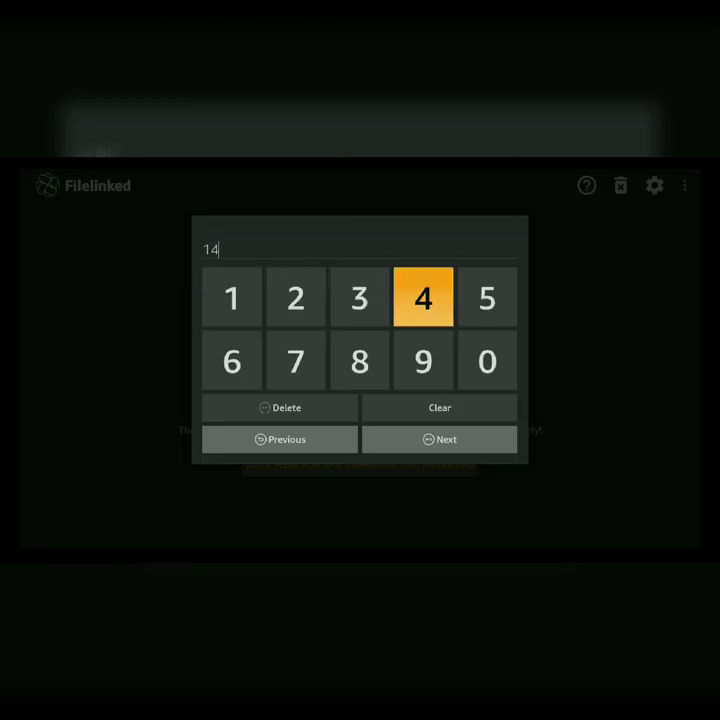
key(Right)
key(Return)
key(Return)
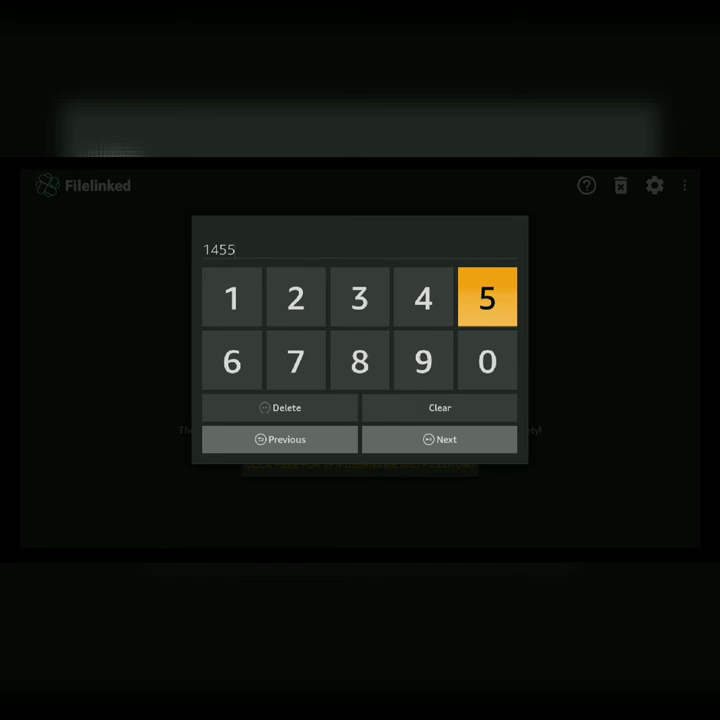
key(Down)
key(Left)
key(Left)
key(Return)
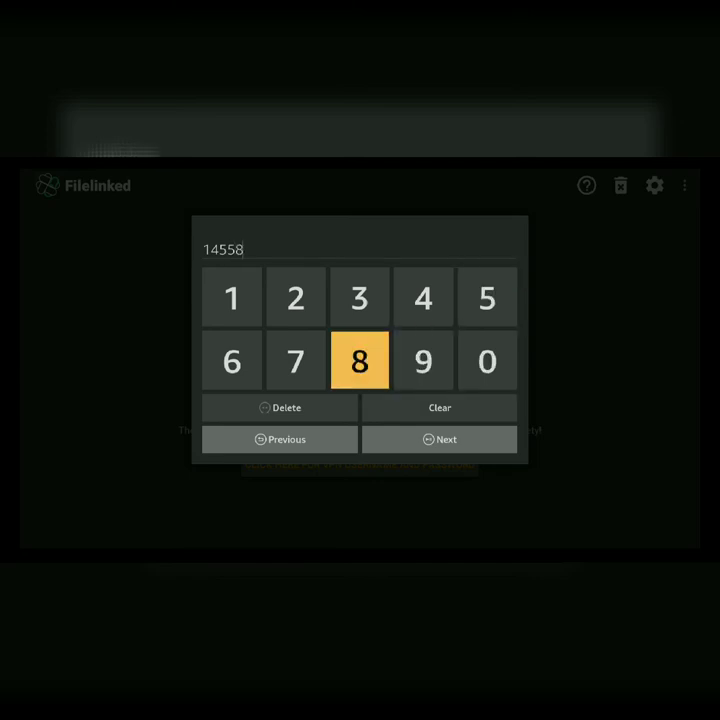
key(Left)
key(Left)
key(Return)
key(Up)
key(Right)
key(Right)
key(Right)
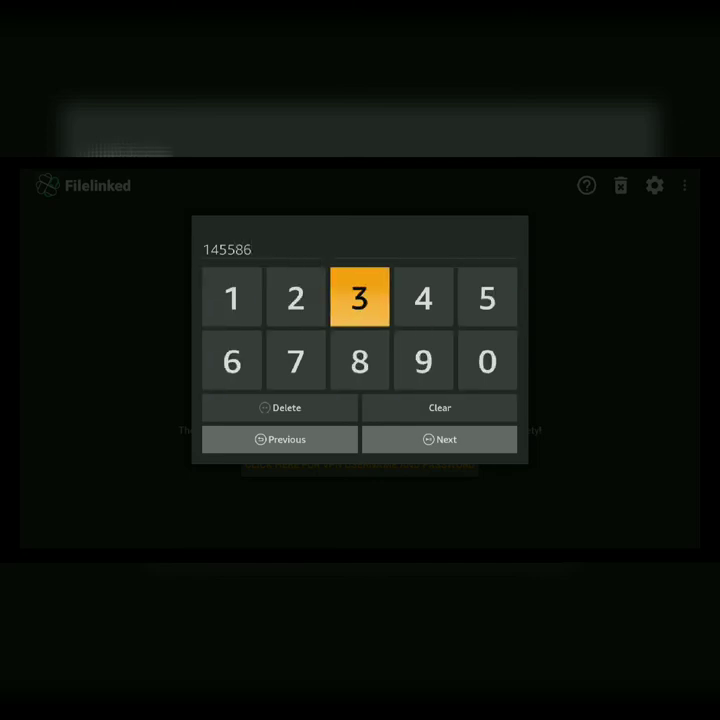
key(Return)
key(Right)
key(Return)
Confirm the code and continue to load the BBMC.ENT store.
key(Down)
key(Down)
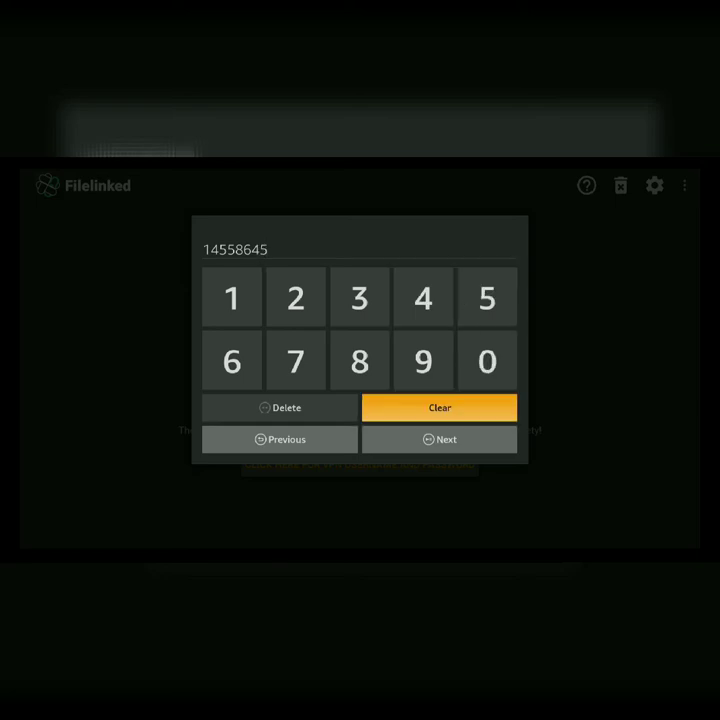
key(Down)
key(Return)
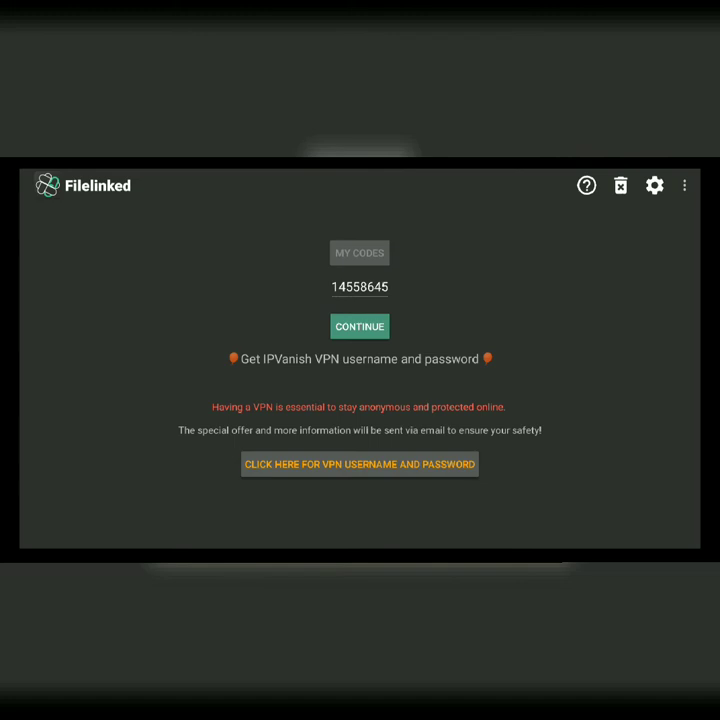
key(Return)
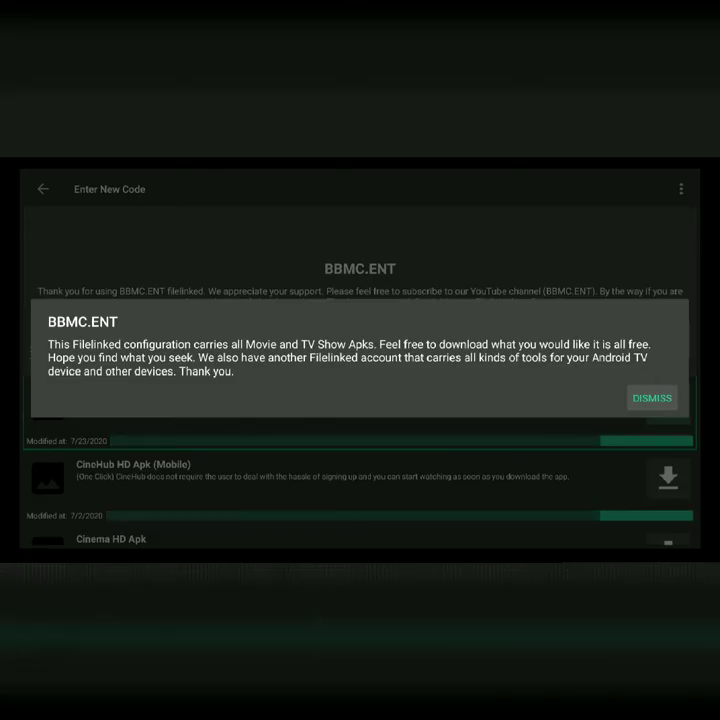
Dismiss the BBMC.ENT welcome notice and the promotional guide pop-up.
key(Return)
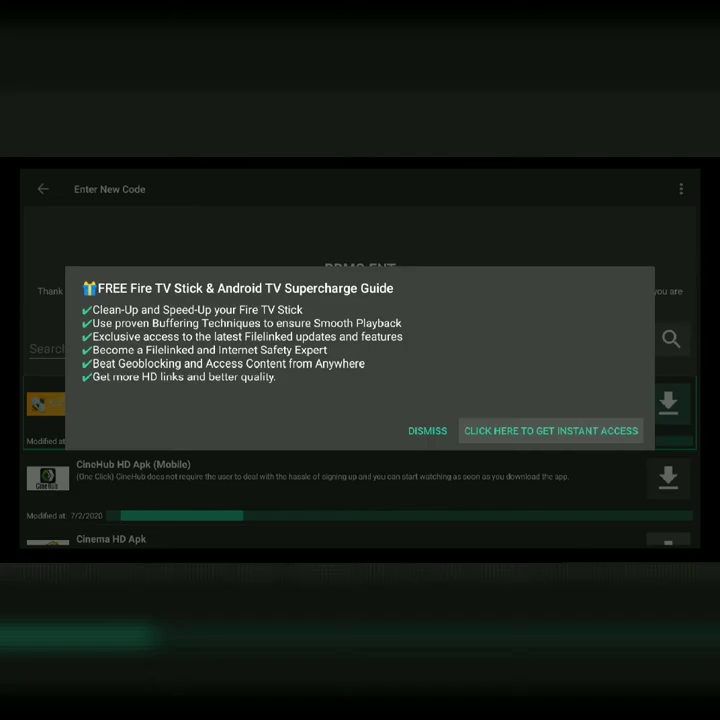
key(Left)
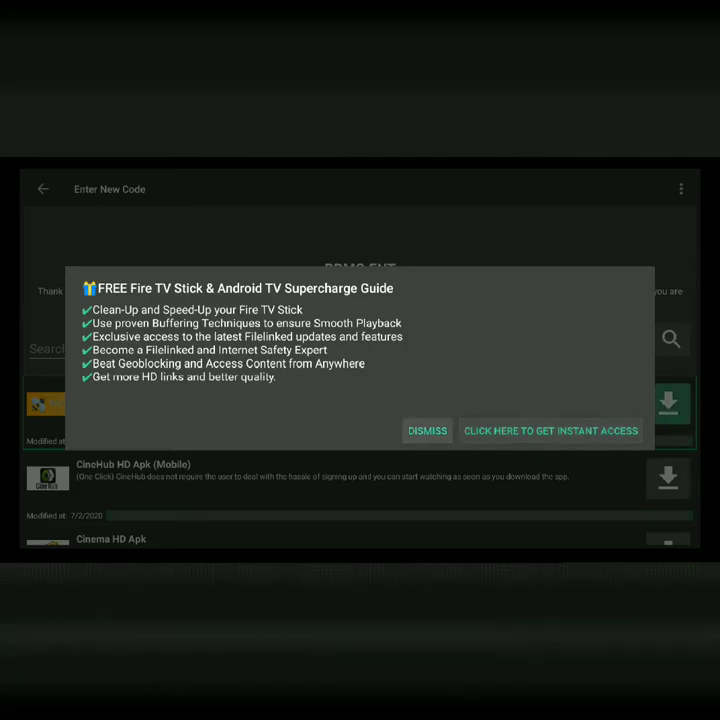
key(Return)
key(Down)
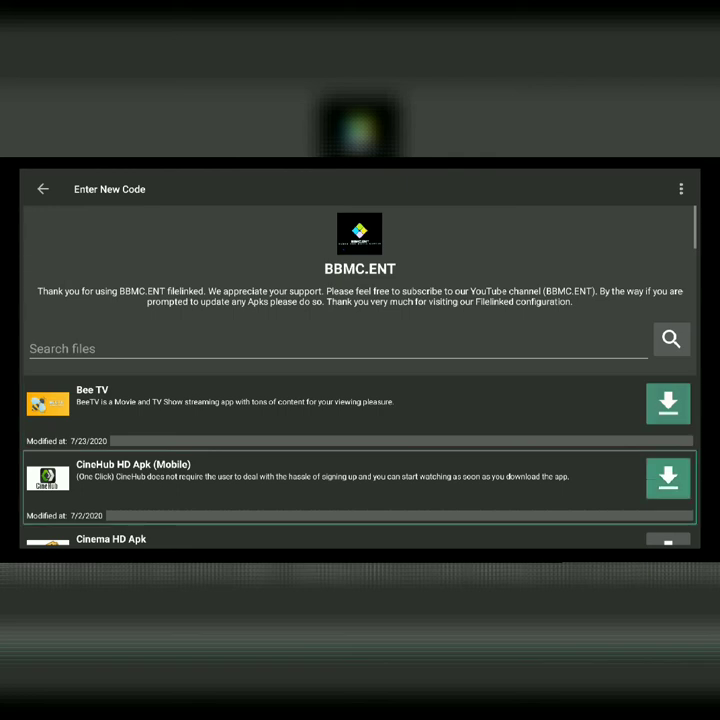
key(Down)
key(Down)
key(Down)
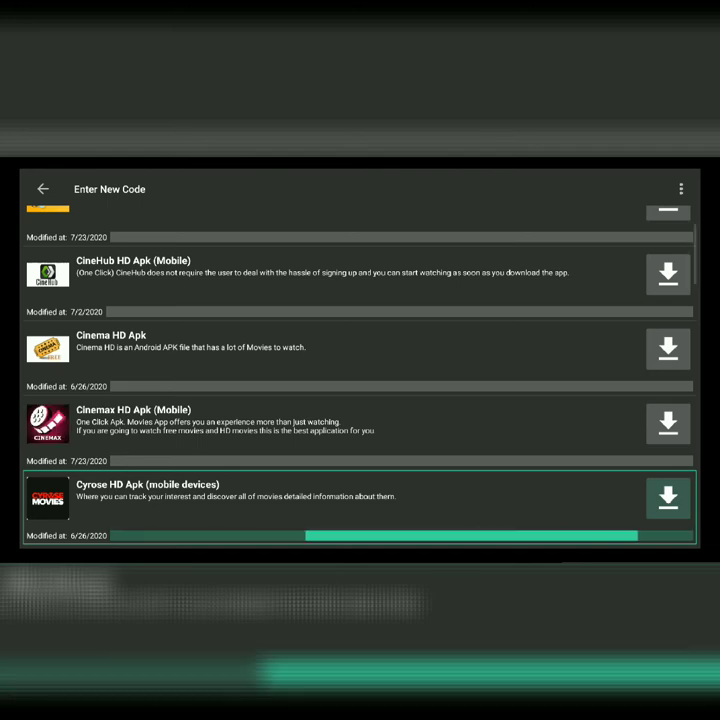
key(Down)
key(Down)
key(Down)
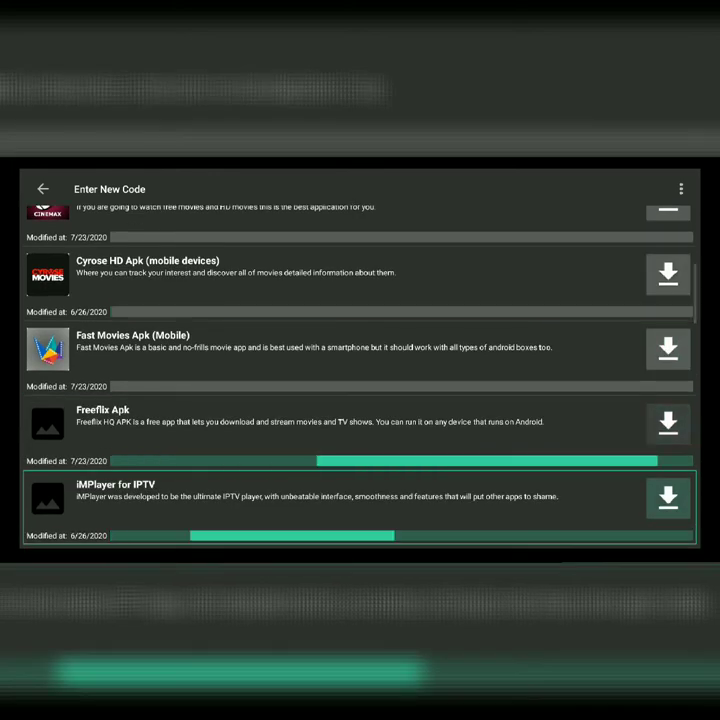
key(Down)
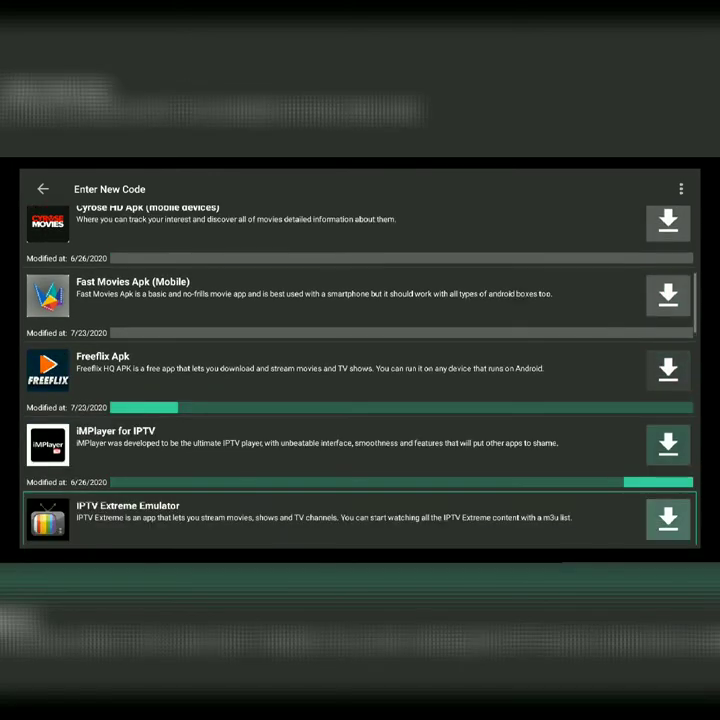
key(Down)
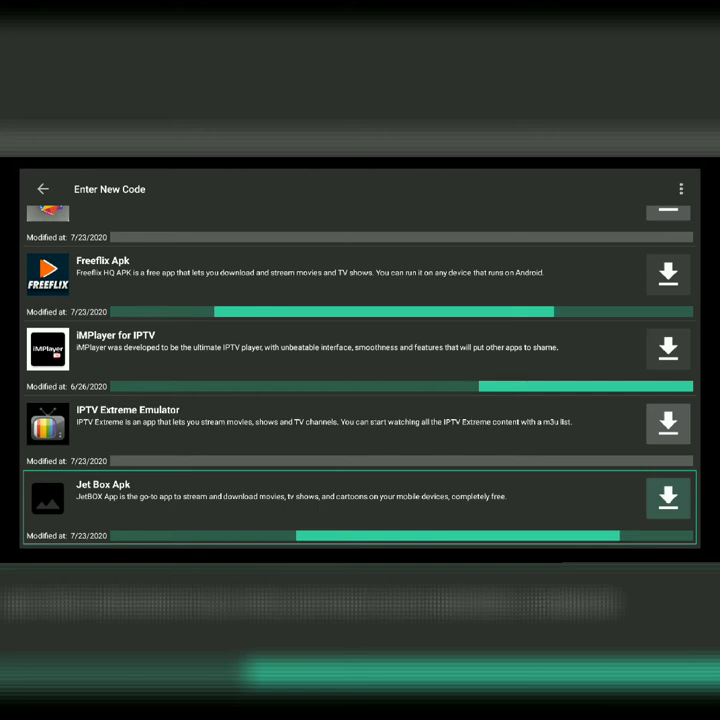
key(Down)
key(Down)
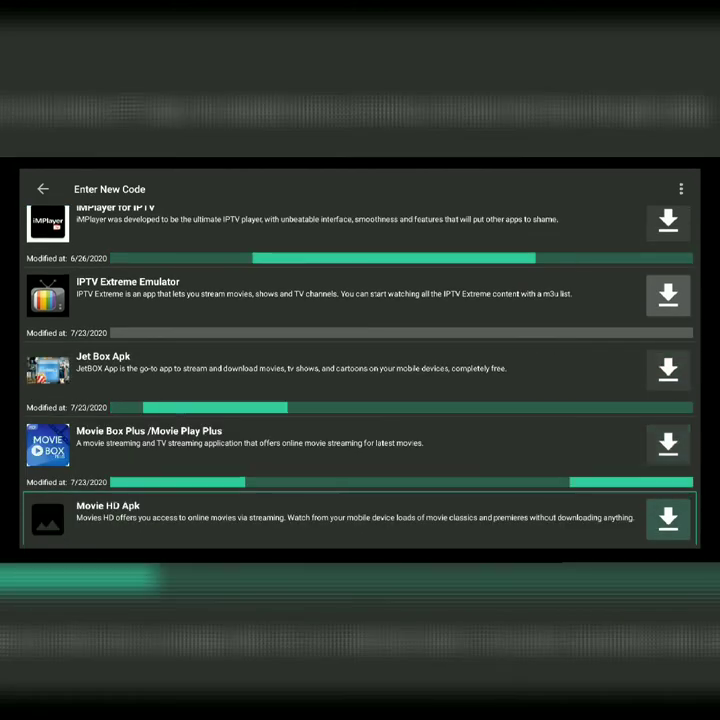
key(Down)
key(Down)
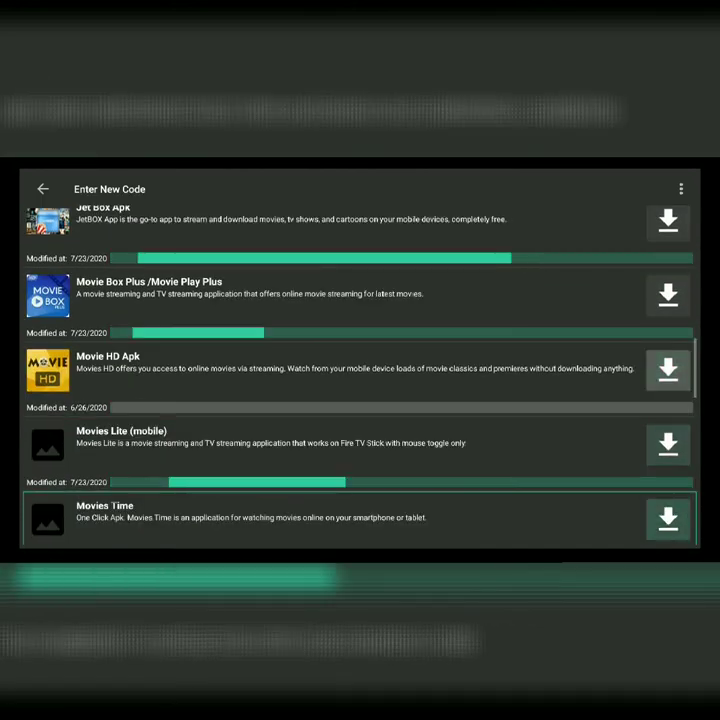
key(Down)
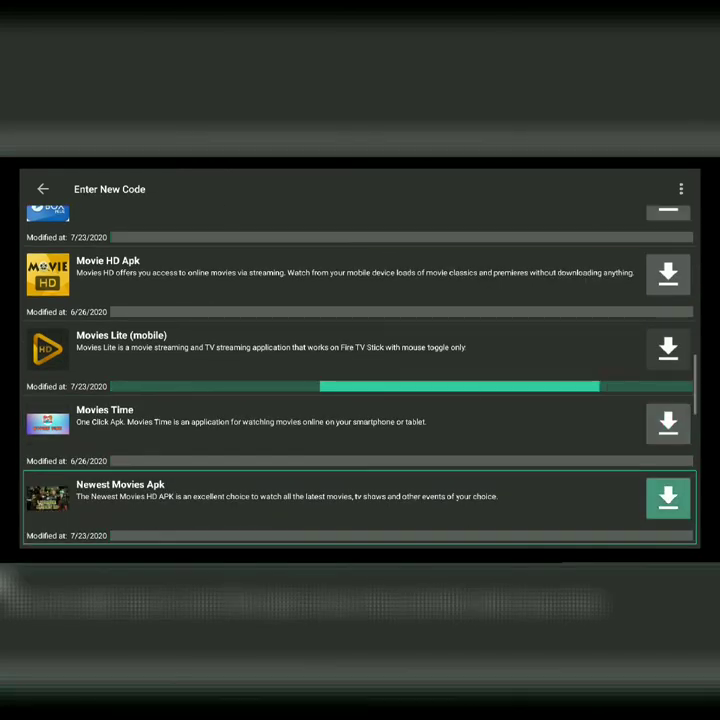
key(Down)
key(Down)
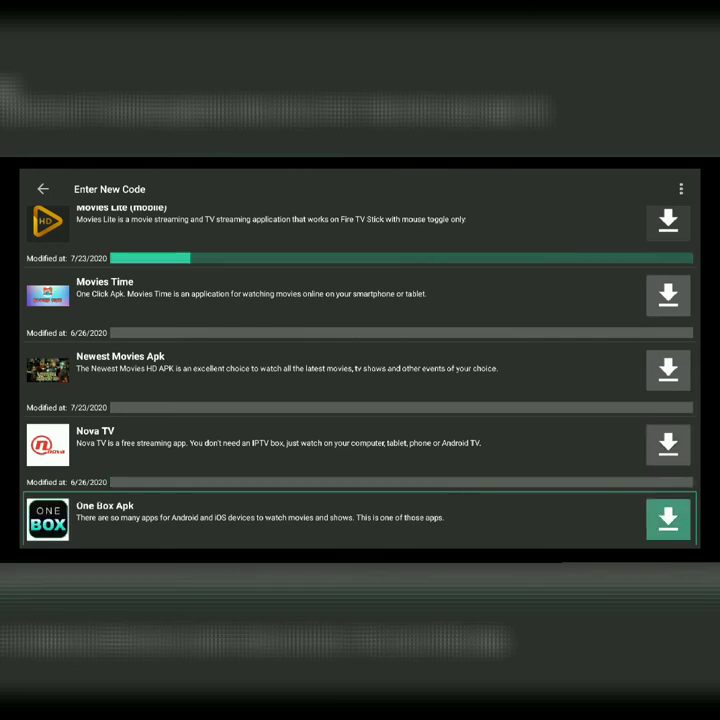
key(Down)
key(Down)
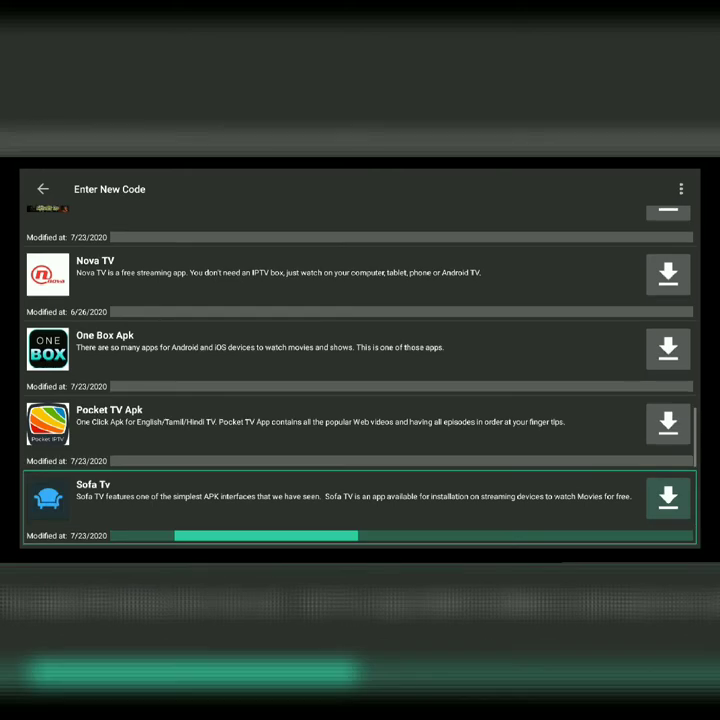
key(Down)
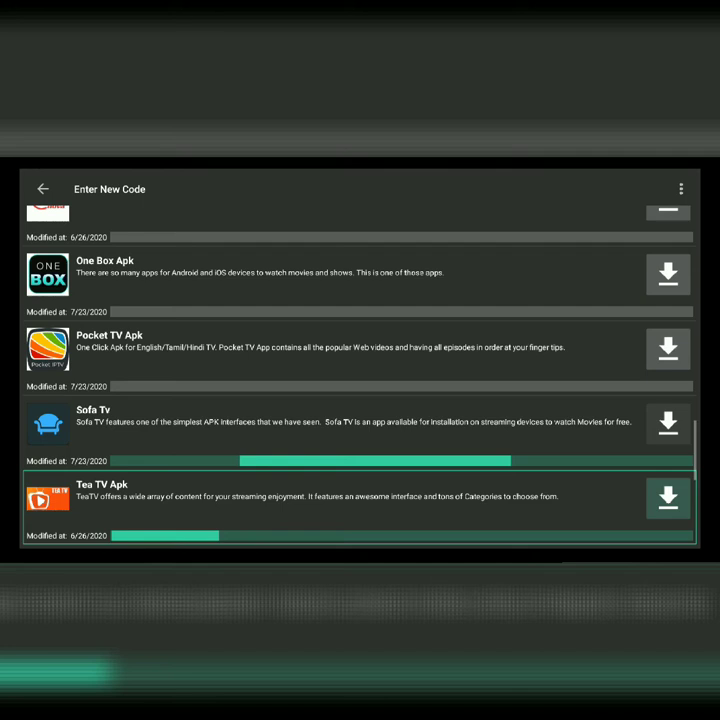
key(Down)
key(Down)
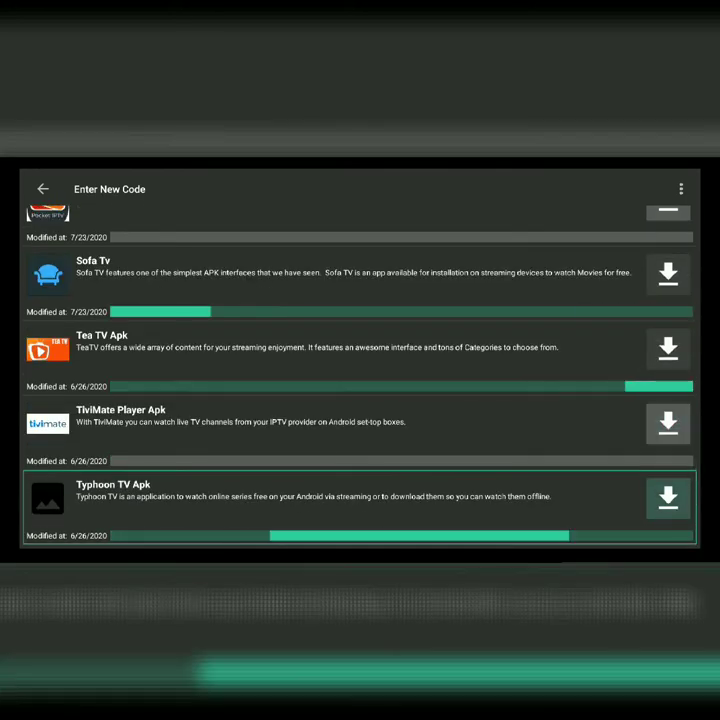
key(Down)
key(Down)
key(Down)
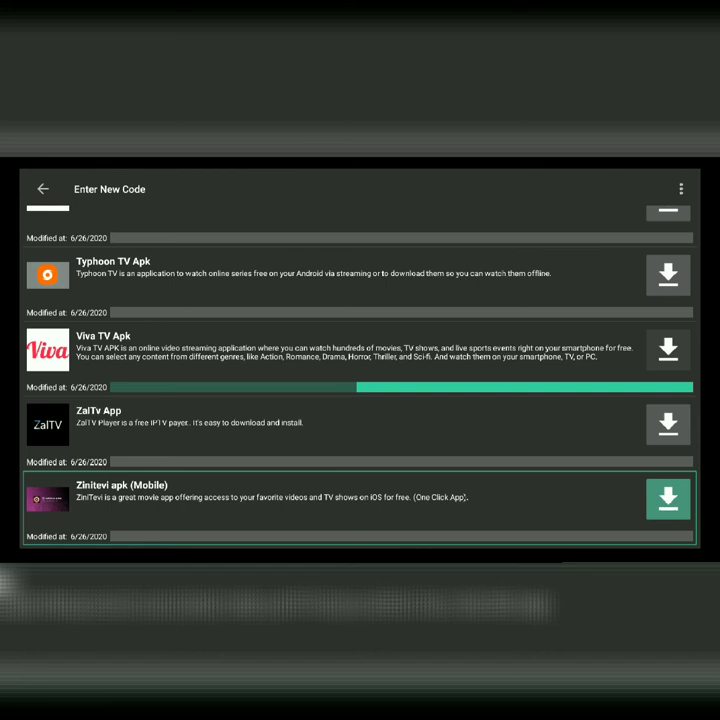
key(Up)
key(Up)
key(Up)
key(Up)
key(Up)
key(Up)
key(Up)
key(Up)
key(Up)
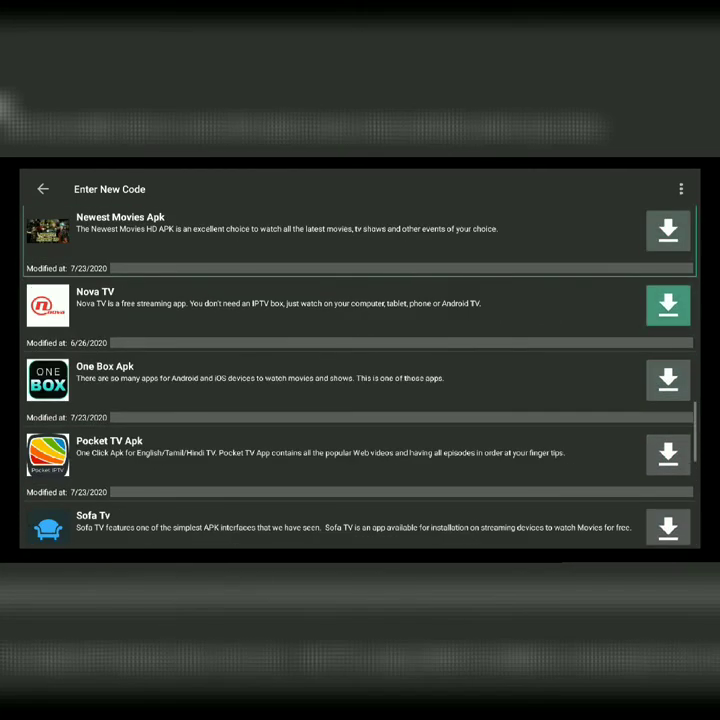
key(Up)
key(Up)
key(Up)
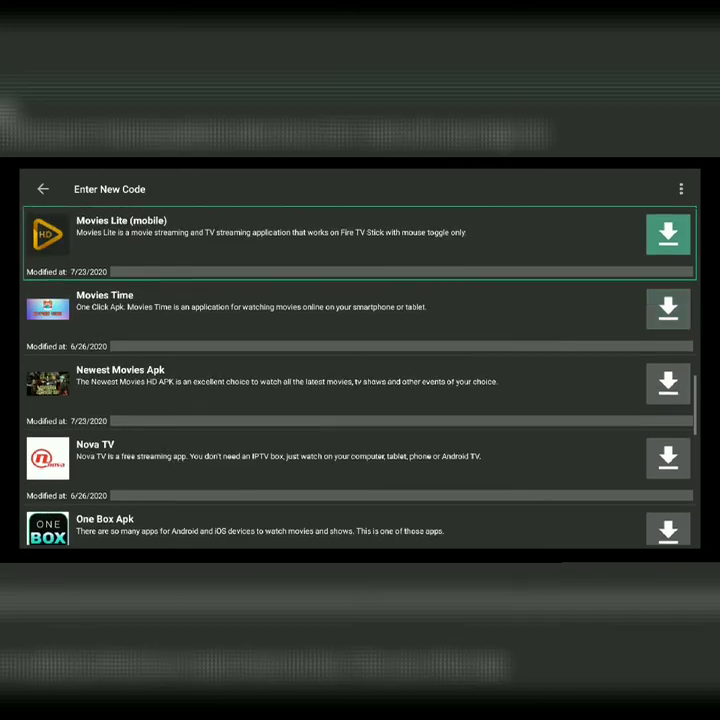
key(Up)
key(Up)
key(Up)
key(Up)
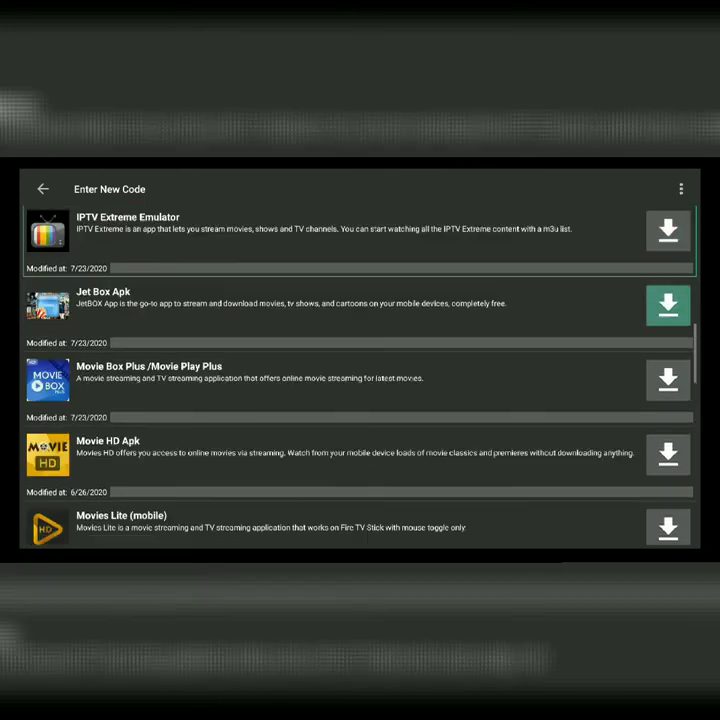
key(Up)
key(Up)
key(Up)
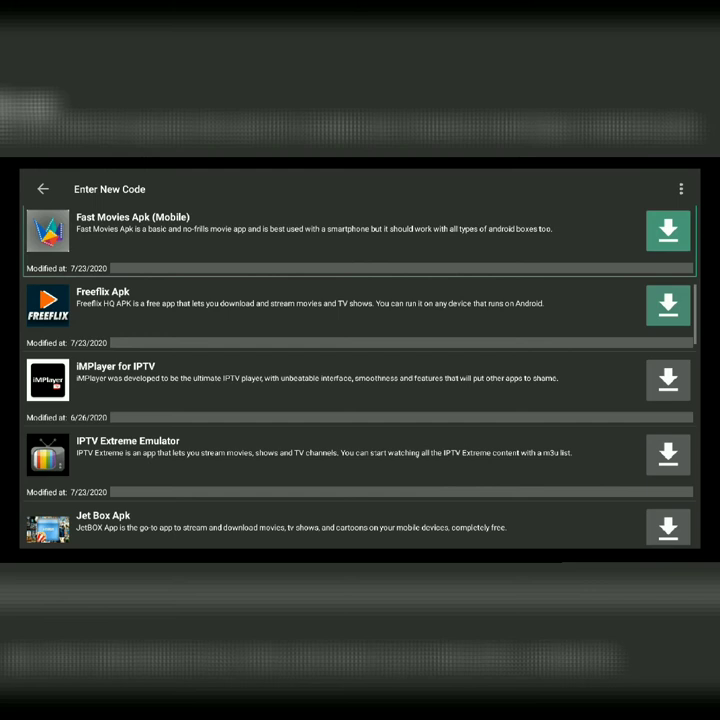
key(Up)
key(Up)
key(Up)
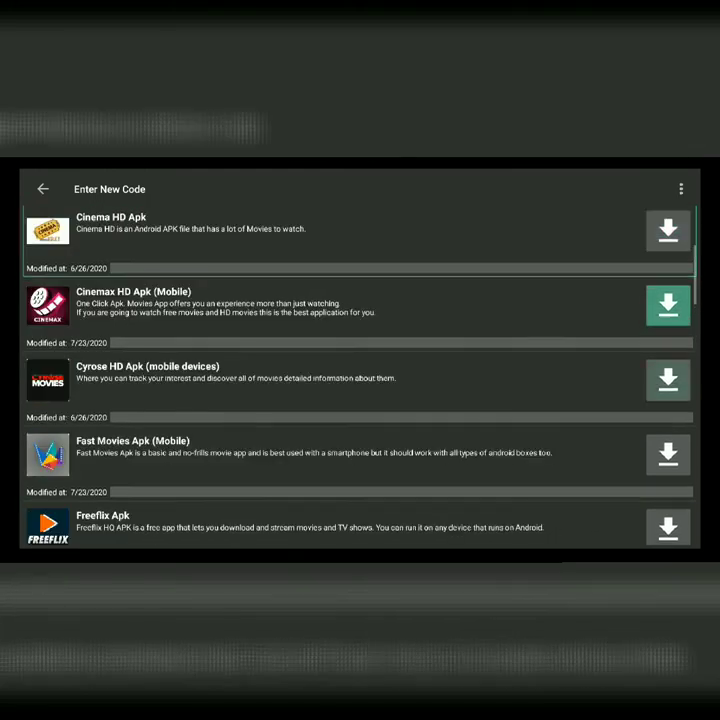
key(Up)
key(Up)
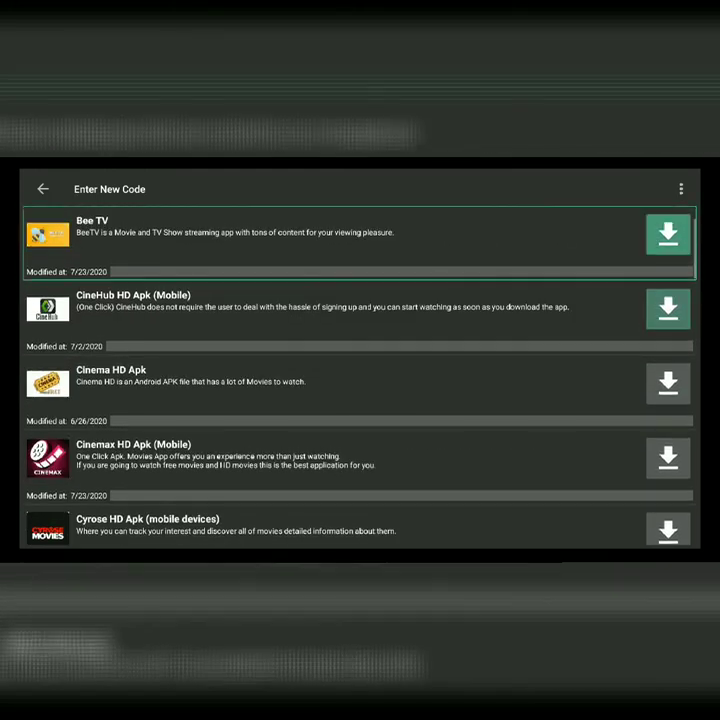
Download Bee TV from the BBMC.ENT store and launch its installer.
key(Return)
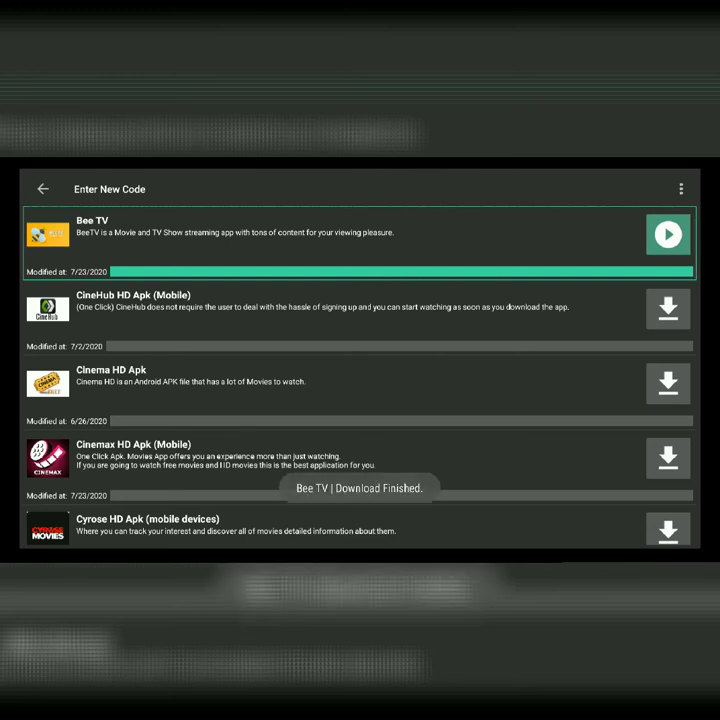
key(Down)
key(Up)
key(Up)
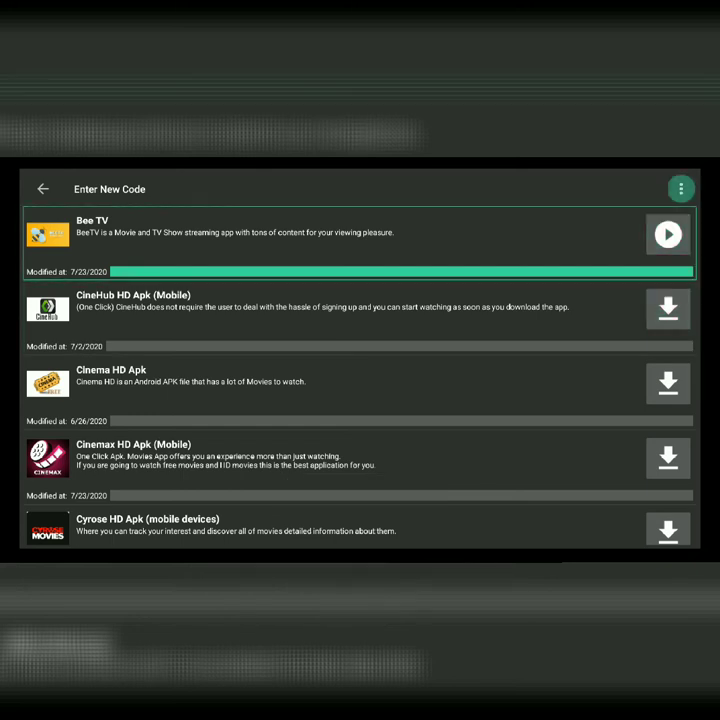
key(Down)
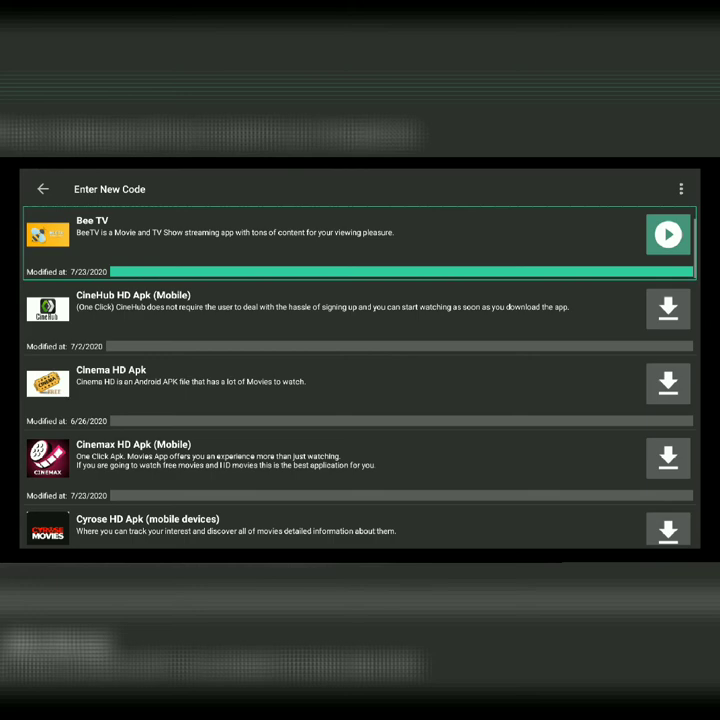
key(Return)
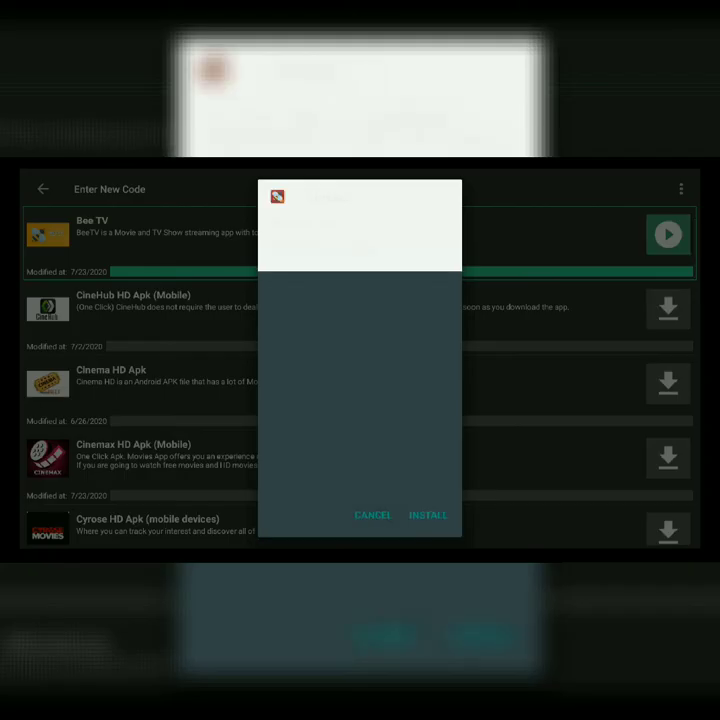
Install Bee TV through the package installer and launch it.
key(Return)
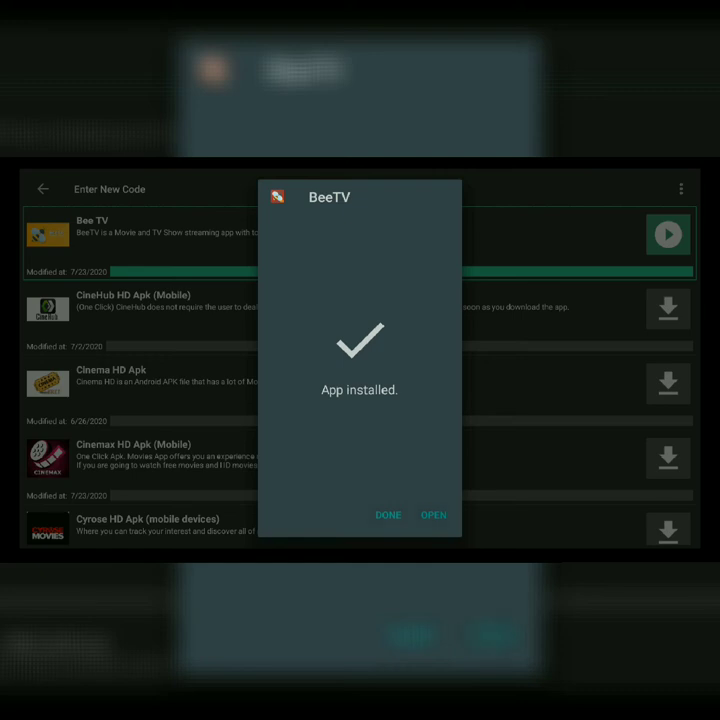
key(Return)
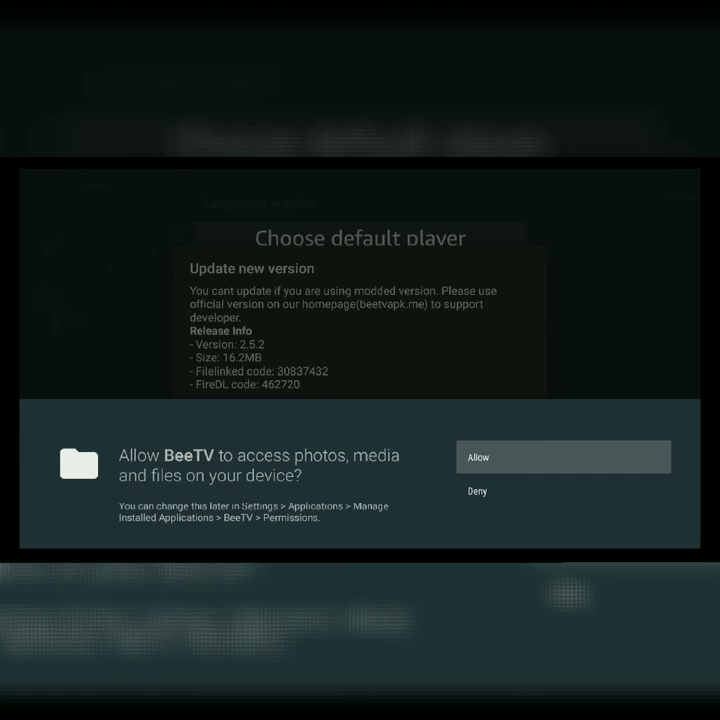
Allow BeeTV access to media and files, then accept the 2.5.2 update.
key(Return)
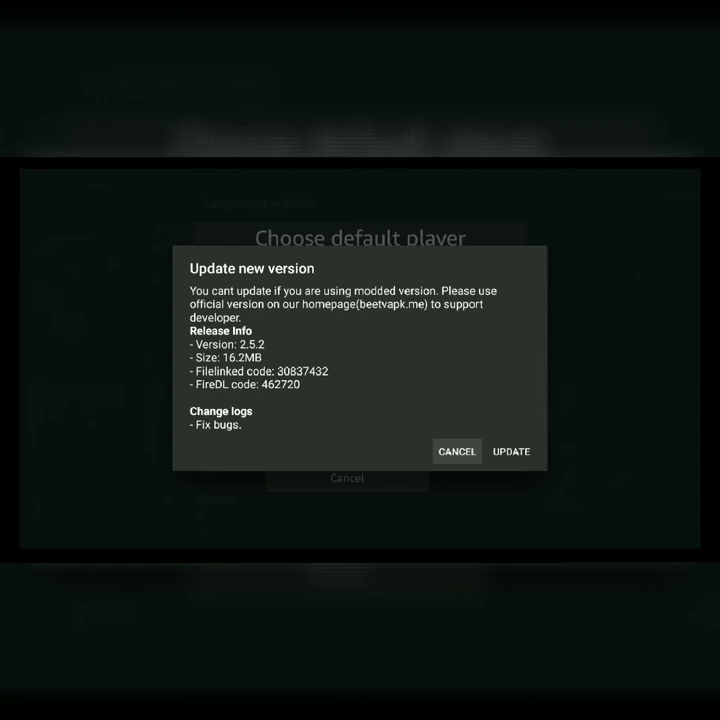
key(Right)
key(Return)
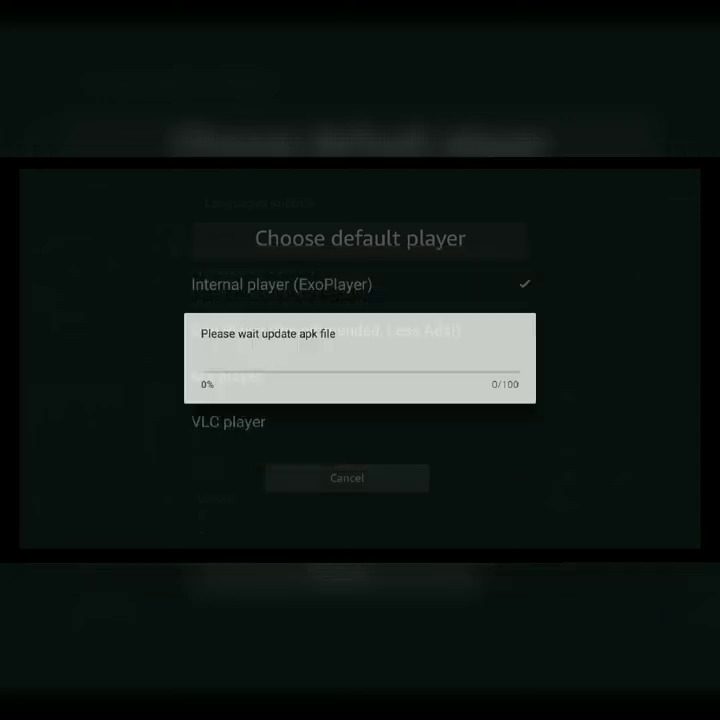